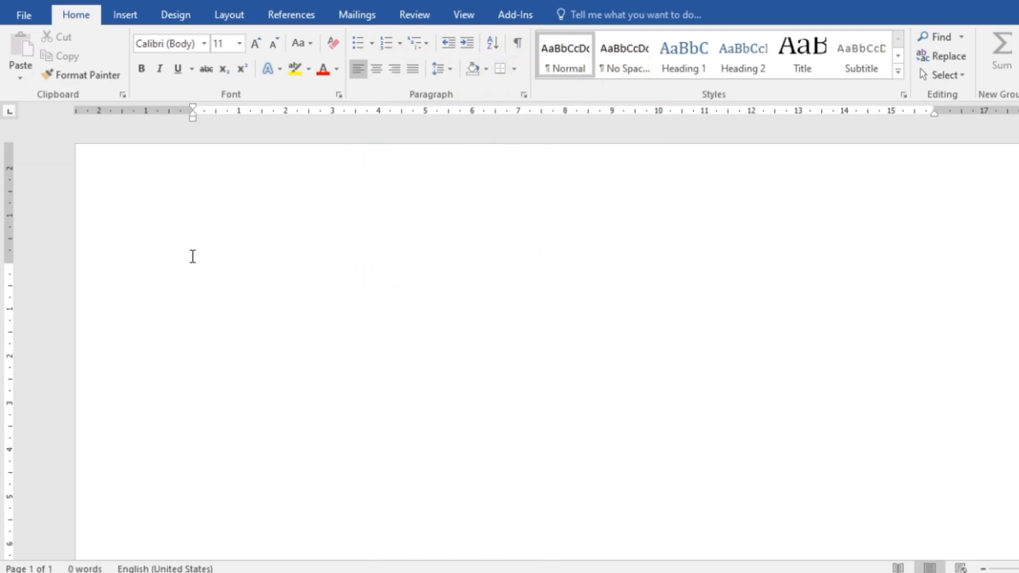
Create a one-row, three-column table from a line of four plus signs separated by spaces, with a wider gap for the third column
{"action": "type", "text": "+ "}
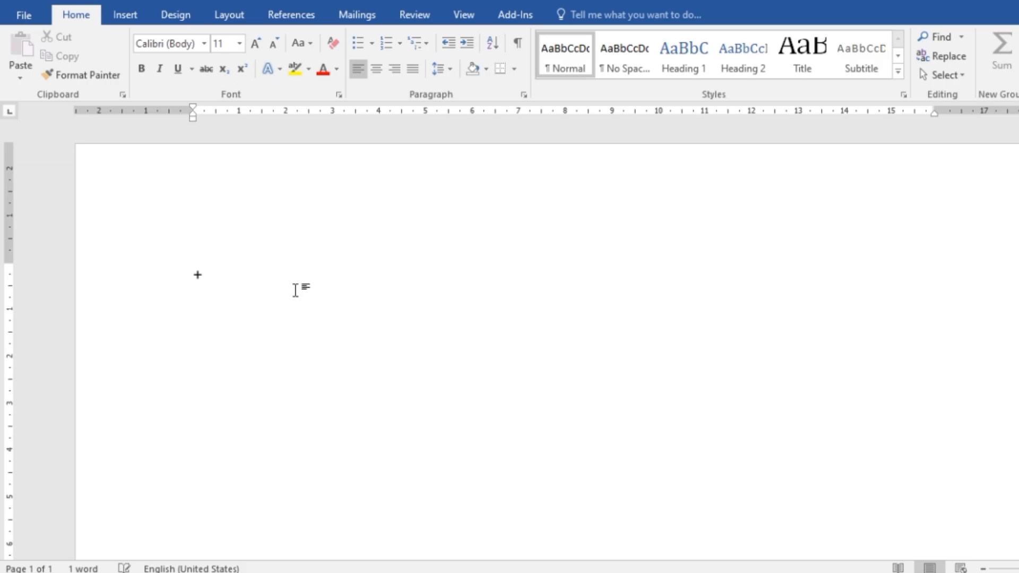
{"action": "type", "text": "   +    +   "}
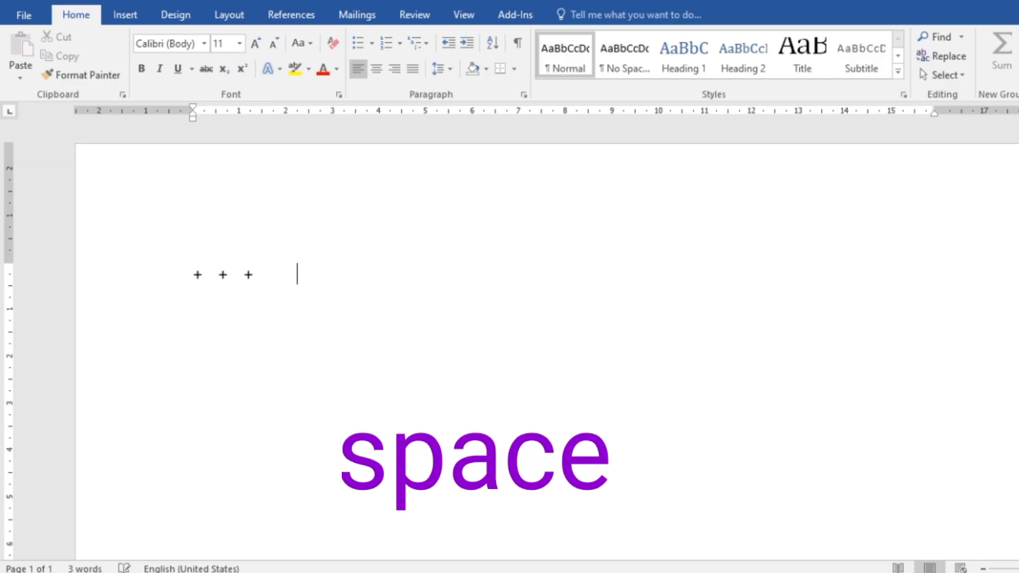
{"action": "type", "text": "          +"}
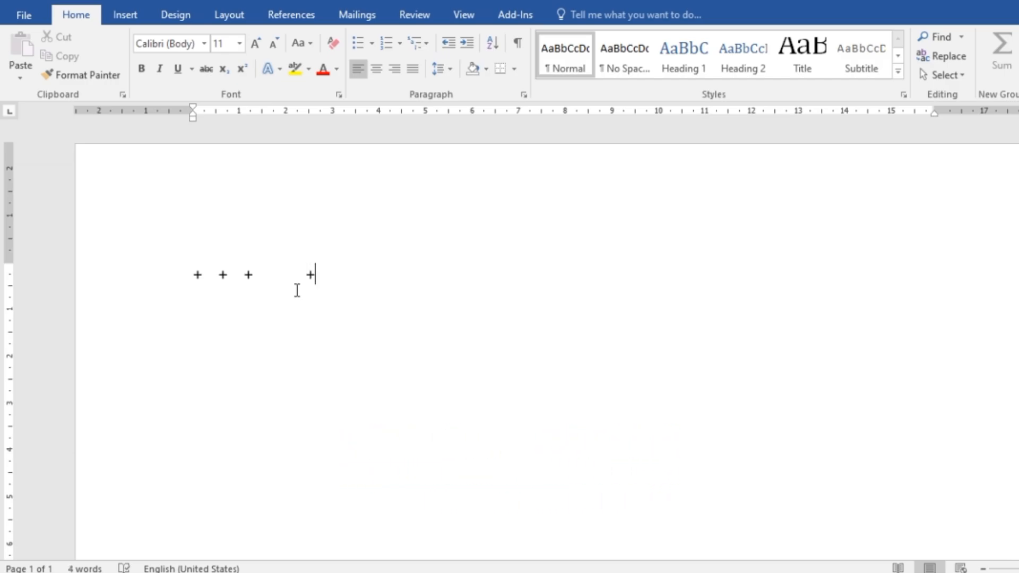
{"action": "key", "text": "Return"}
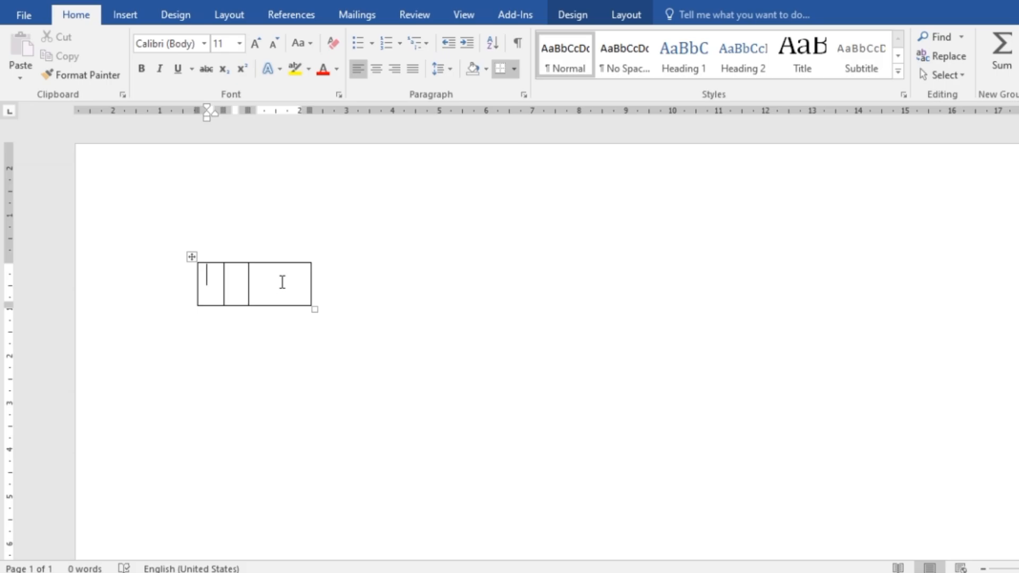
Below the first table, create a one-row, four-column table from a line of plus signs separated by tab spacing
{"action": "left_click", "coordinate": [257, 353]}
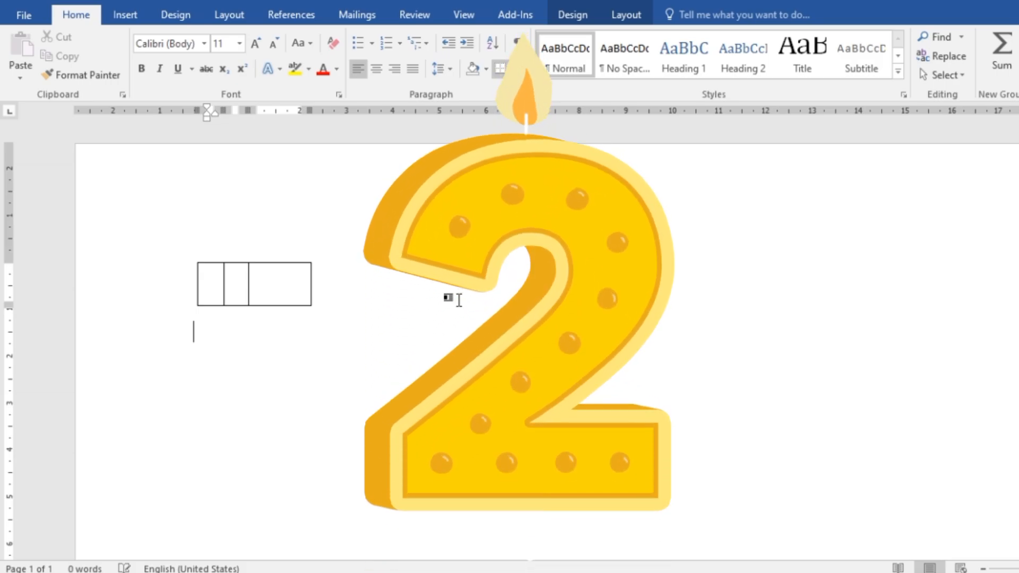
{"action": "scroll", "coordinate": [457, 300], "scroll_direction": "down", "scroll_amount": 1}
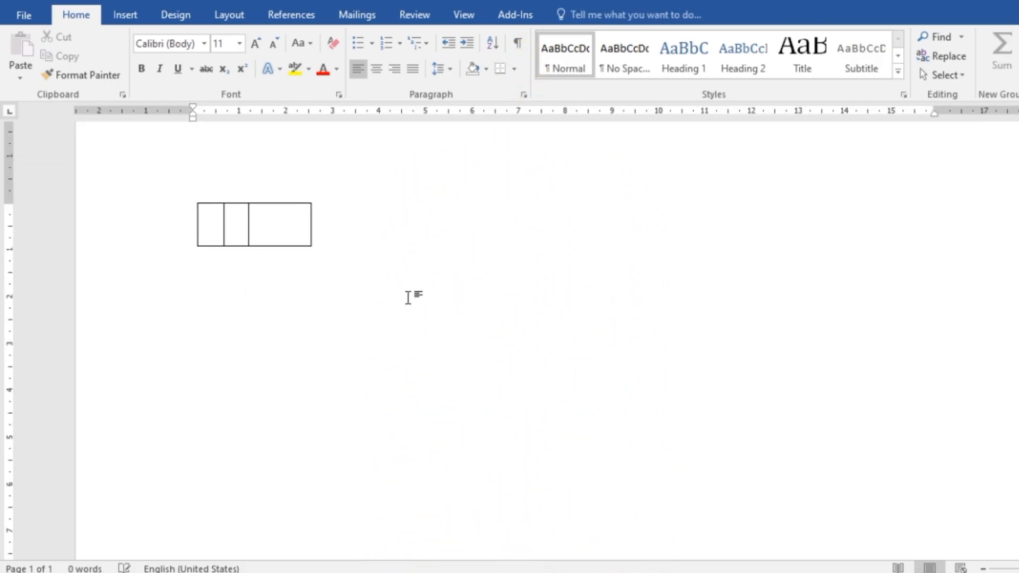
{"action": "scroll", "coordinate": [409, 298], "scroll_direction": "down", "scroll_amount": 1}
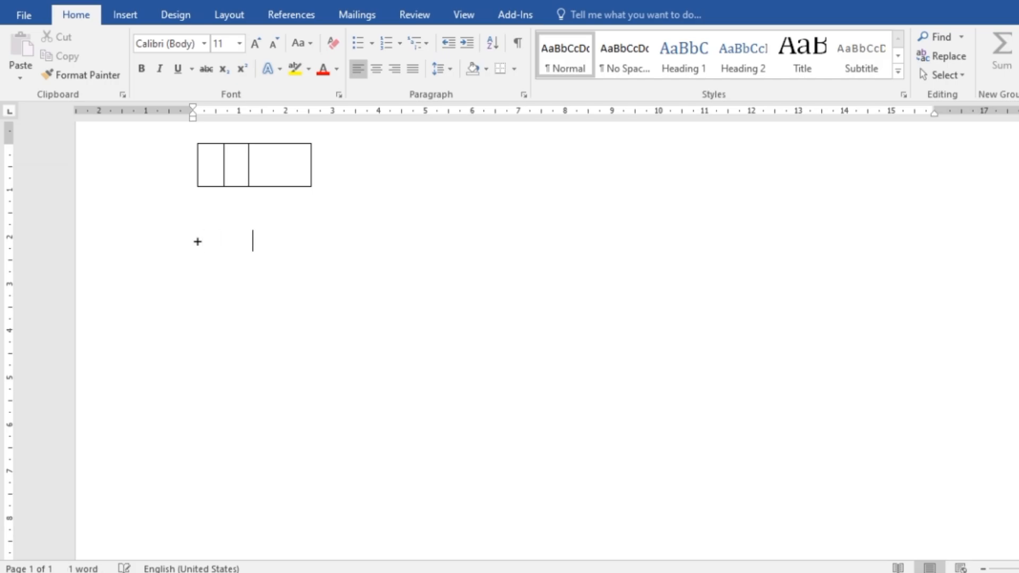
{"action": "key", "text": "Tab"}
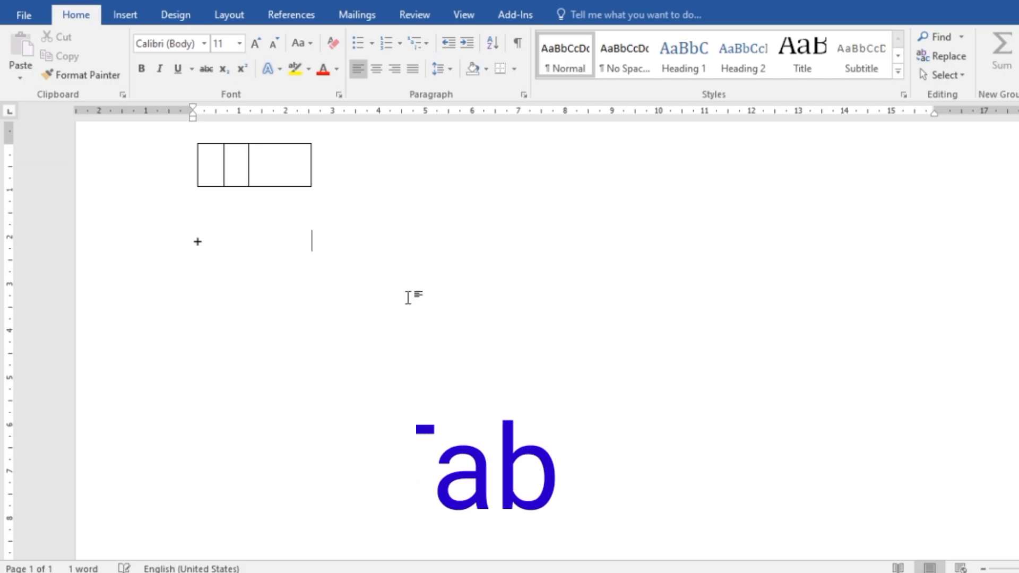
{"action": "type", "text": "+"}
{"action": "key", "text": "Tab"}
{"action": "key", "text": "Tab"}
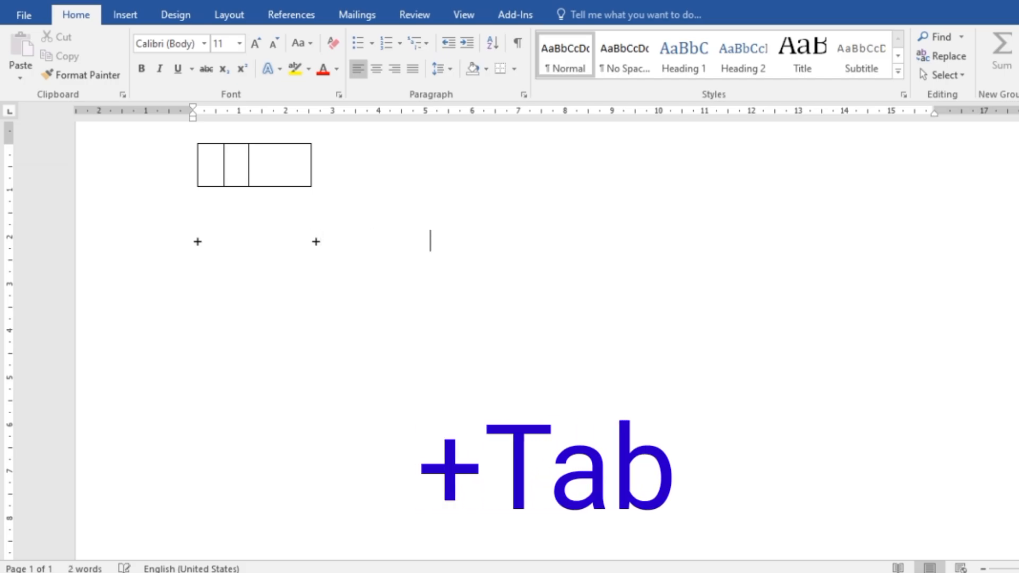
{"action": "type", "text": "+"}
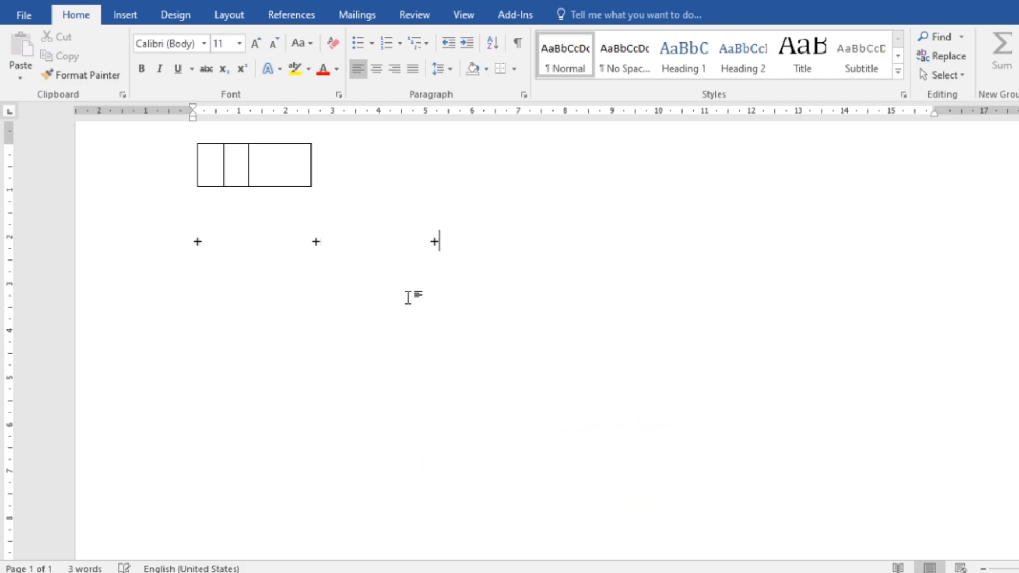
{"action": "key", "text": "Tab"}
{"action": "key", "text": "Tab"}
{"action": "key", "text": "Return"}
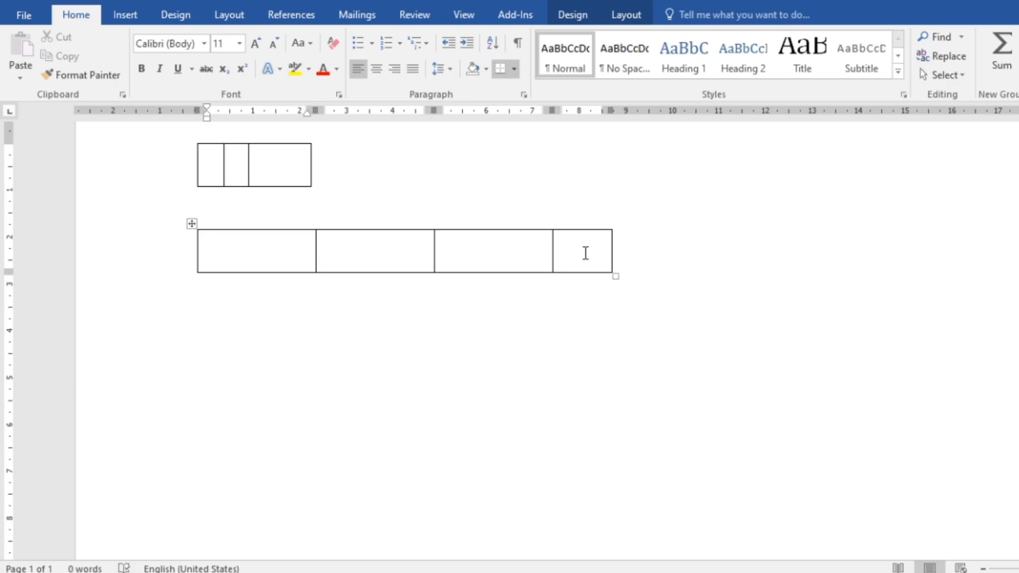
Below the second table, create a one-row, five-column table from the line +---+---+---+---+----+ of plus signs and hyphens
{"action": "left_click", "coordinate": [248, 312]}
{"action": "key", "text": "Return"}
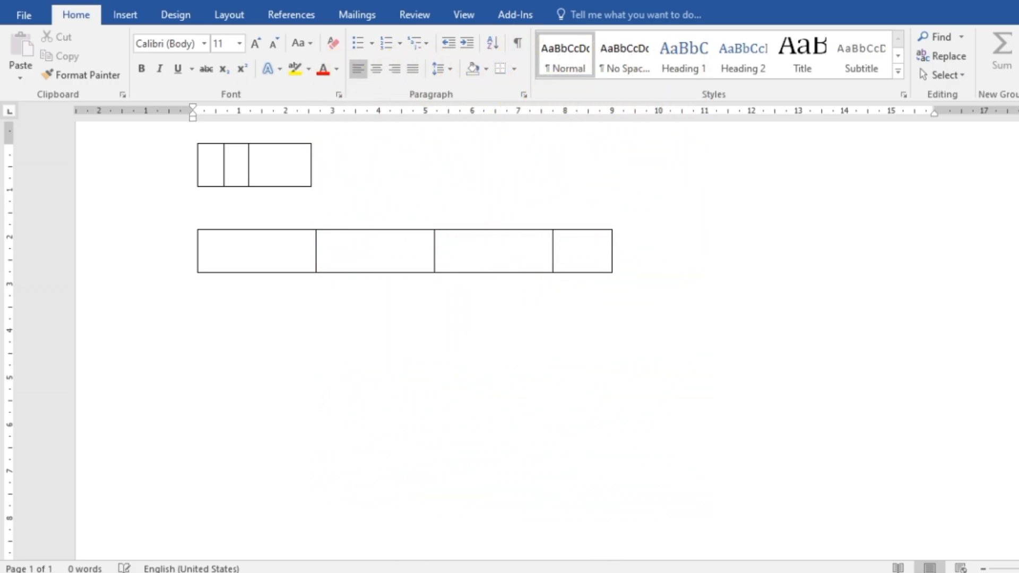
{"action": "type", "text": "+---+-"}
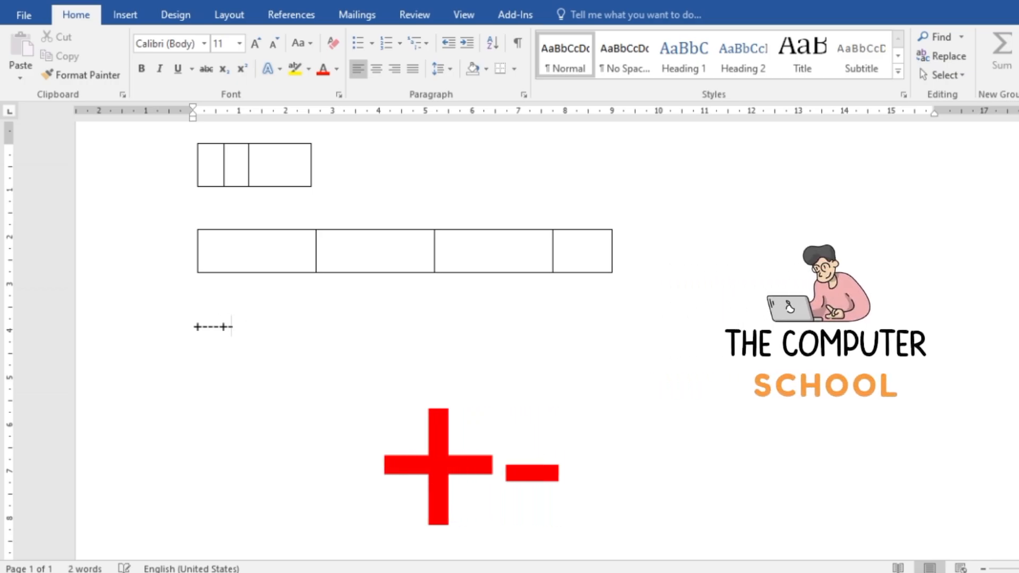
{"action": "type", "text": "--+"}
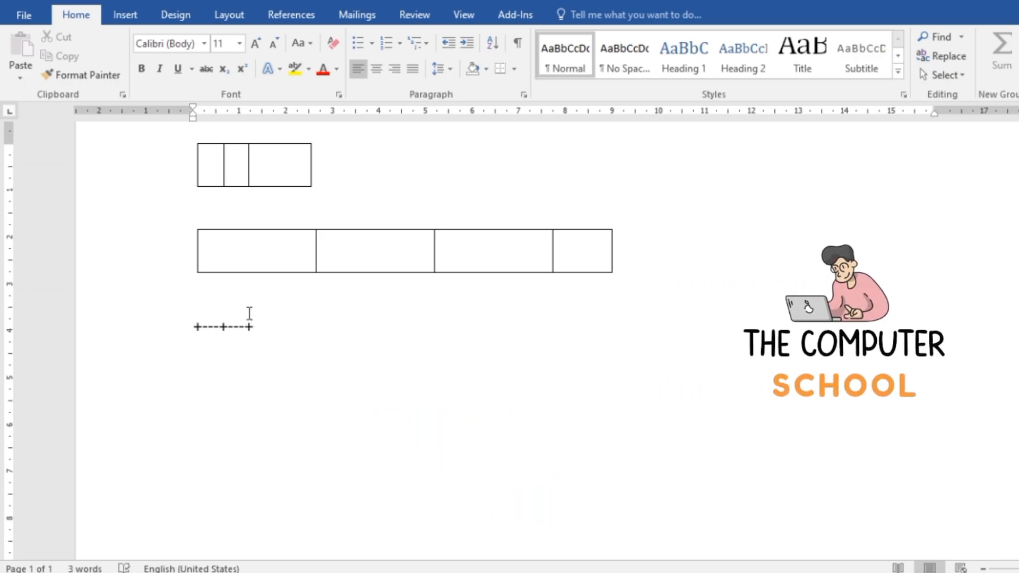
{"action": "type", "text": "---+"}
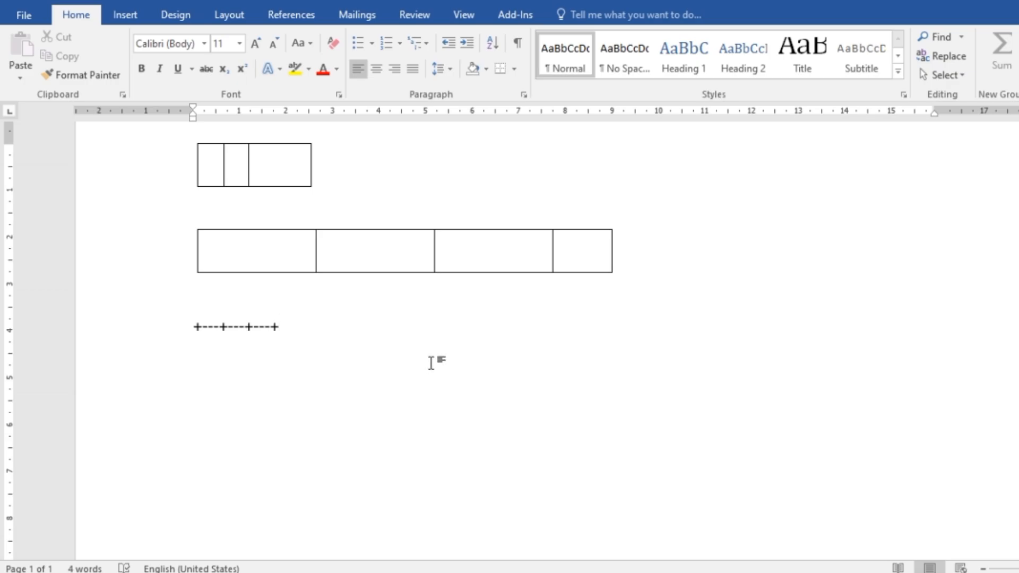
{"action": "type", "text": "----"}
{"action": "key", "text": "BackSpace"}
{"action": "key", "text": "BackSpace"}
{"action": "key", "text": "BackSpace"}
{"action": "key", "text": "BackSpace"}
{"action": "key", "text": "BackSpace"}
{"action": "type", "text": "+---+----+"}
{"action": "key", "text": "Return"}
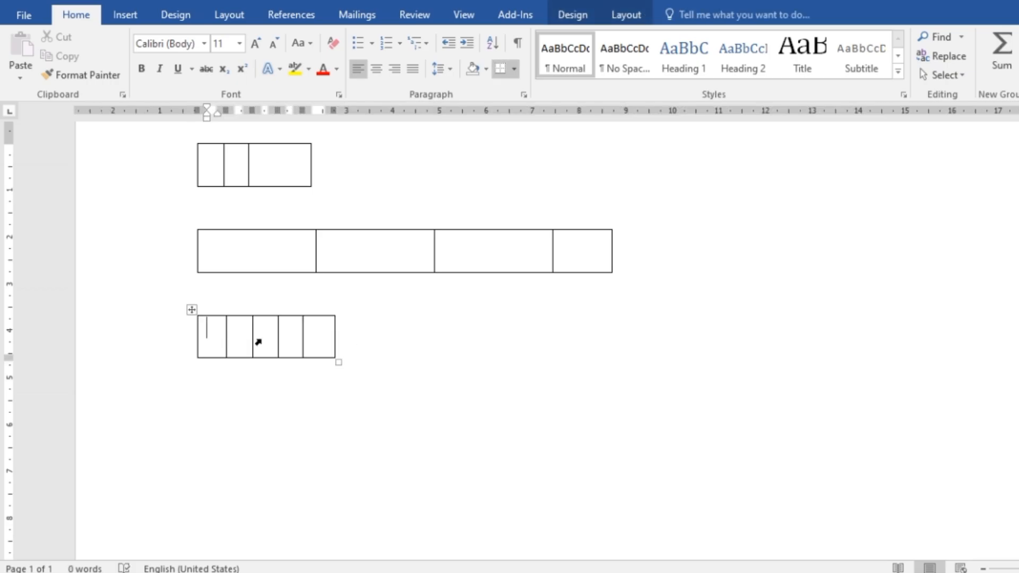
Widen the five-column table to about 13.5 cm, keeping its row height
{"action": "left_click_drag", "start_coordinate": [209, 336], "coordinate": [275, 336]}
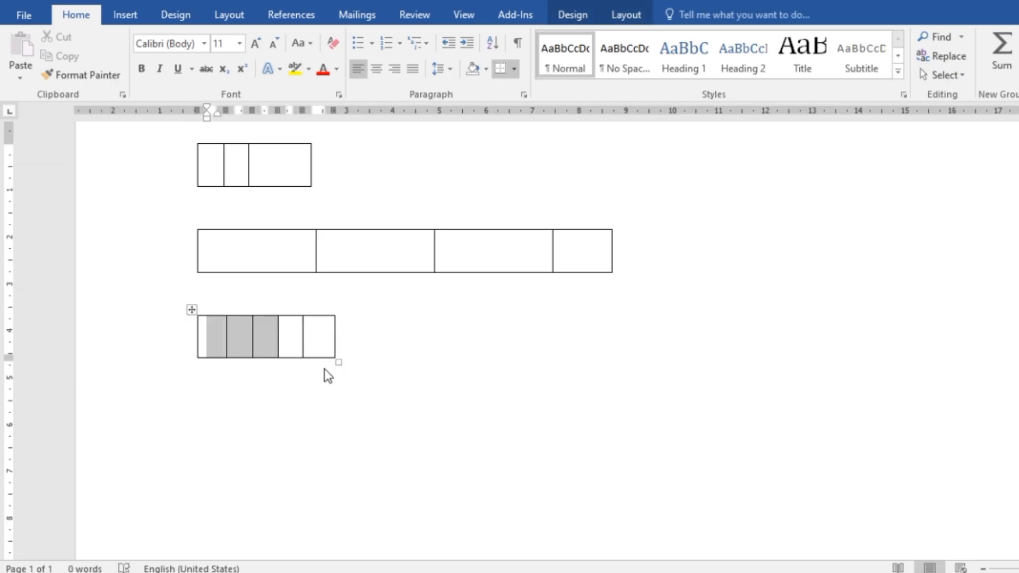
{"action": "left_click", "coordinate": [338, 361]}
{"action": "left_click", "coordinate": [402, 342]}
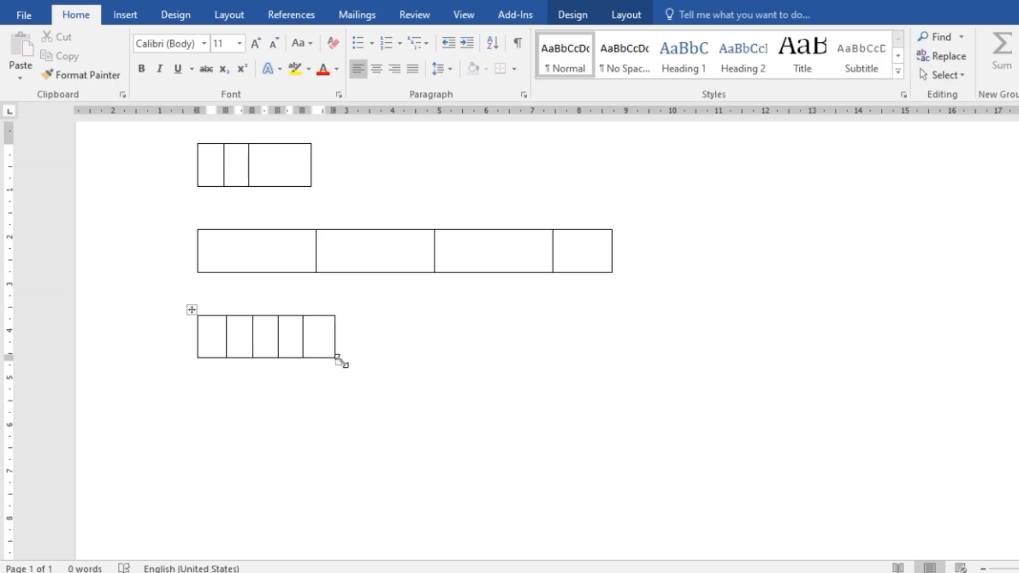
{"action": "left_click_drag", "start_coordinate": [340, 361], "coordinate": [833, 357]}
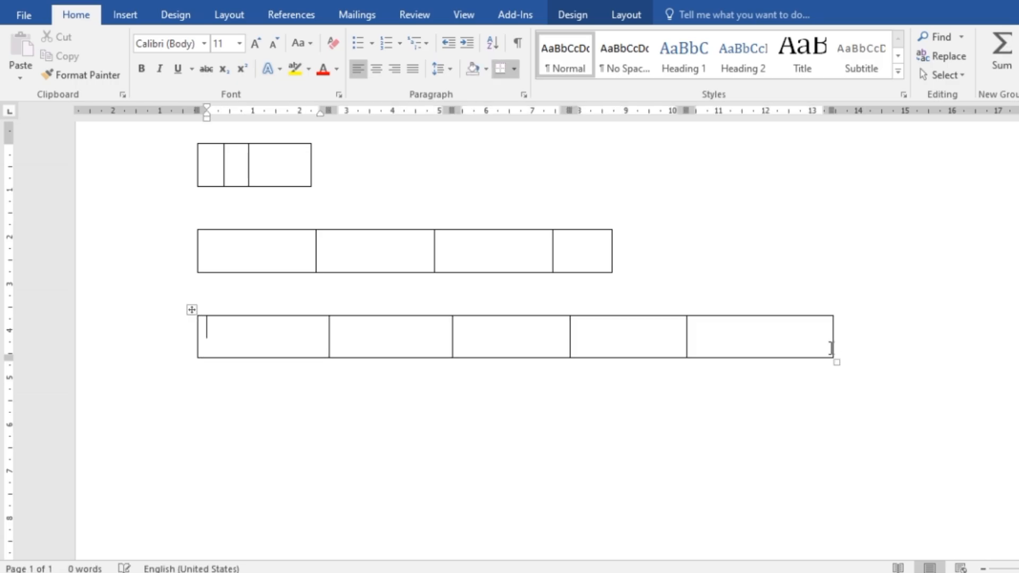
Add two more rows at the end of the five-column table
{"action": "left_click", "coordinate": [760, 349]}
{"action": "key", "text": "Tab"}
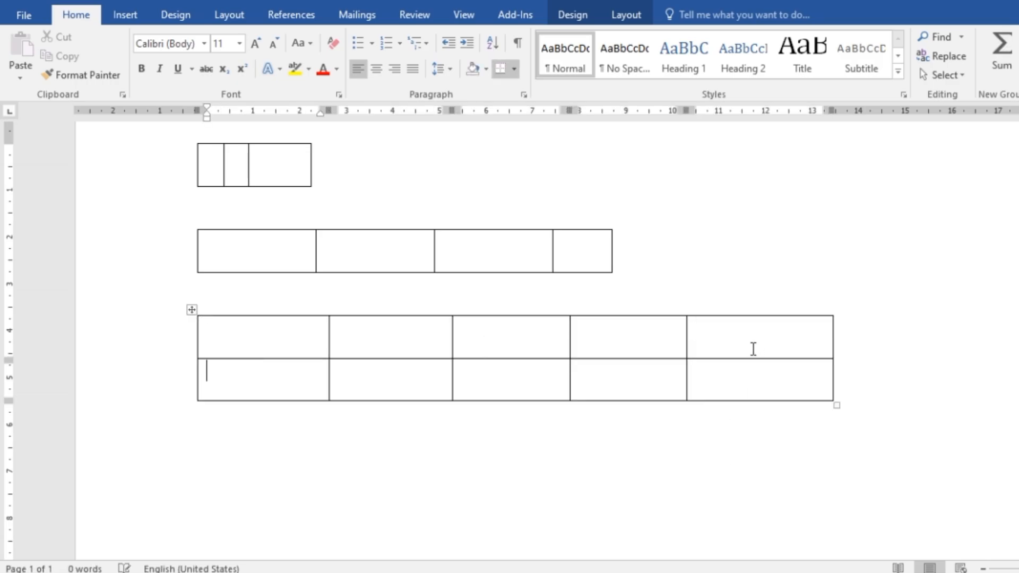
{"action": "left_click", "coordinate": [734, 387]}
{"action": "key", "text": "Tab"}
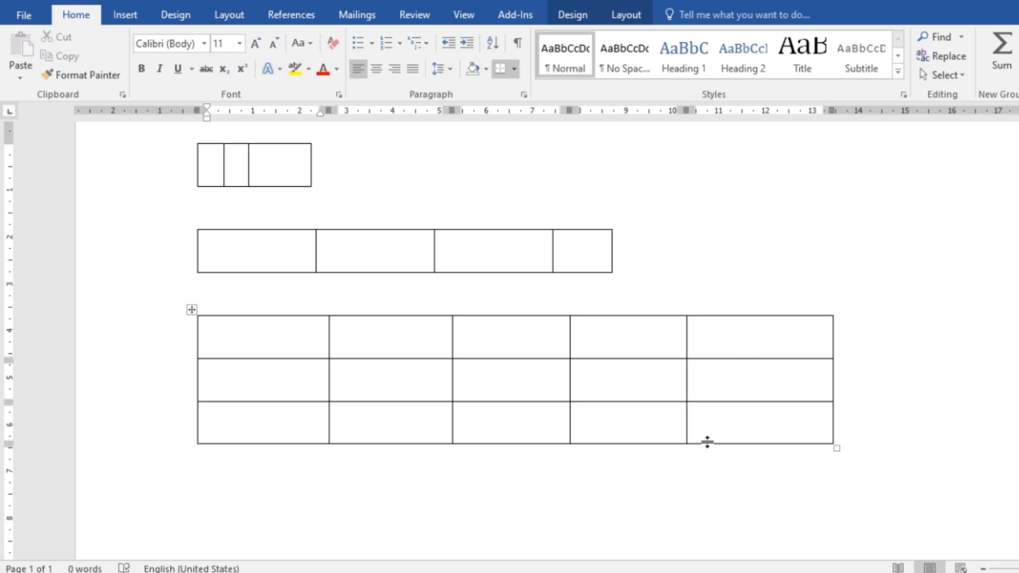
Below the five-column table, create a one-row, six-column table from the line +___+___+___+___+___+____+ of plus signs and underscores
{"action": "scroll", "coordinate": [527, 333], "scroll_direction": "down", "scroll_amount": 1}
{"action": "scroll", "coordinate": [527, 334], "scroll_direction": "down", "scroll_amount": 3}
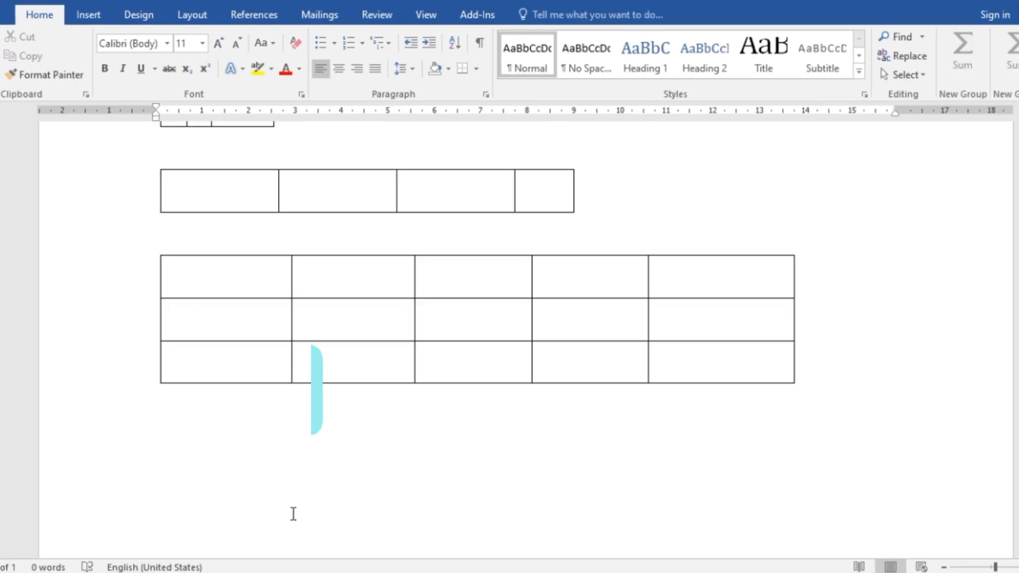
{"action": "type", "text": "+"}
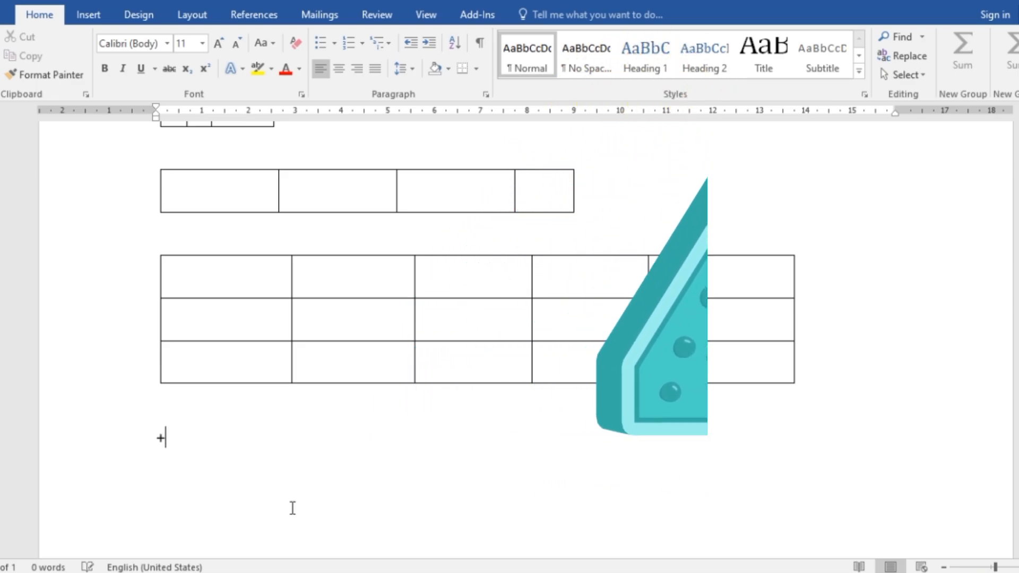
{"action": "type", "text": "___"}
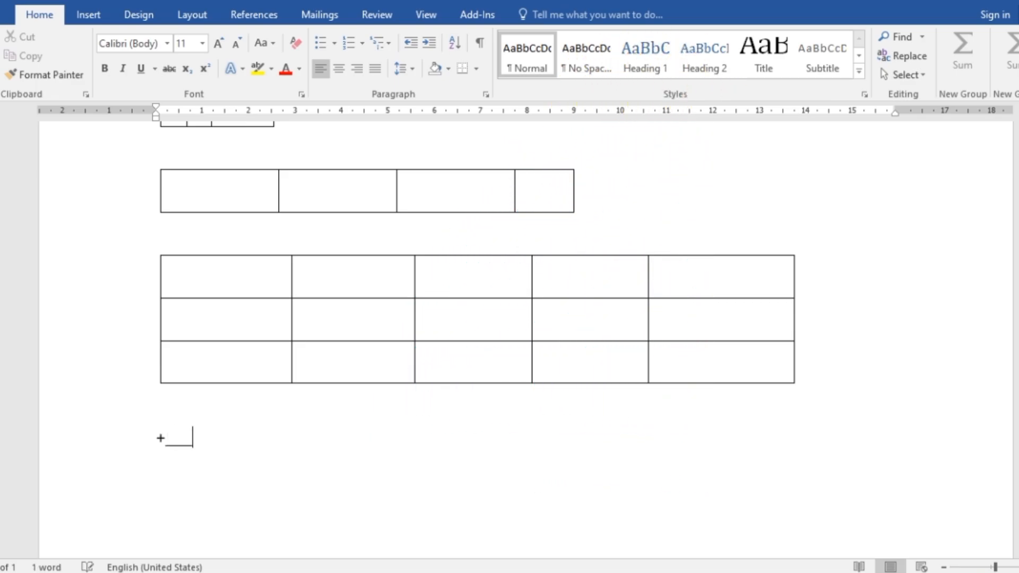
{"action": "type", "text": "+___"}
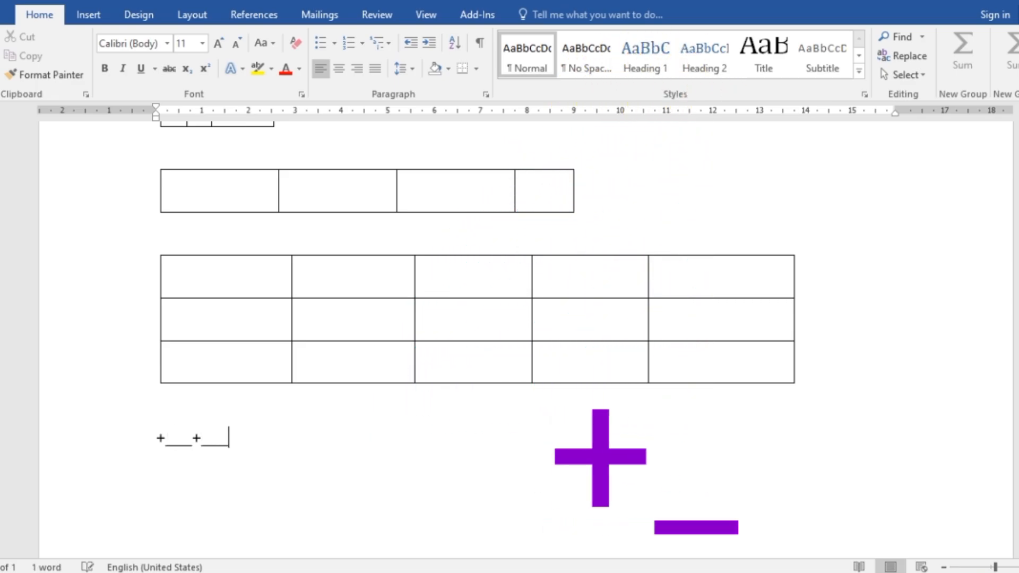
{"action": "type", "text": "+___+"}
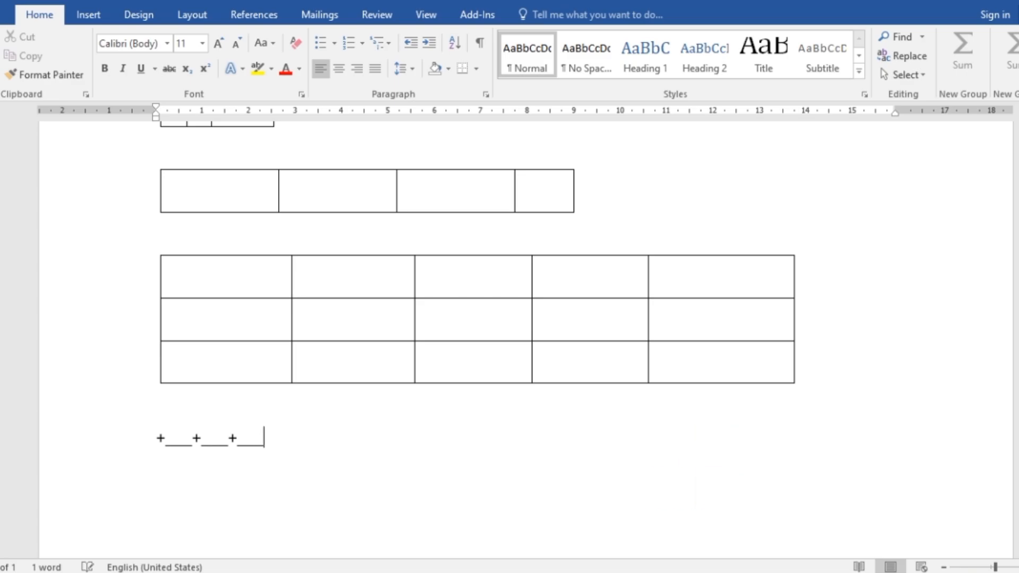
{"action": "type", "text": "___+___+____+"}
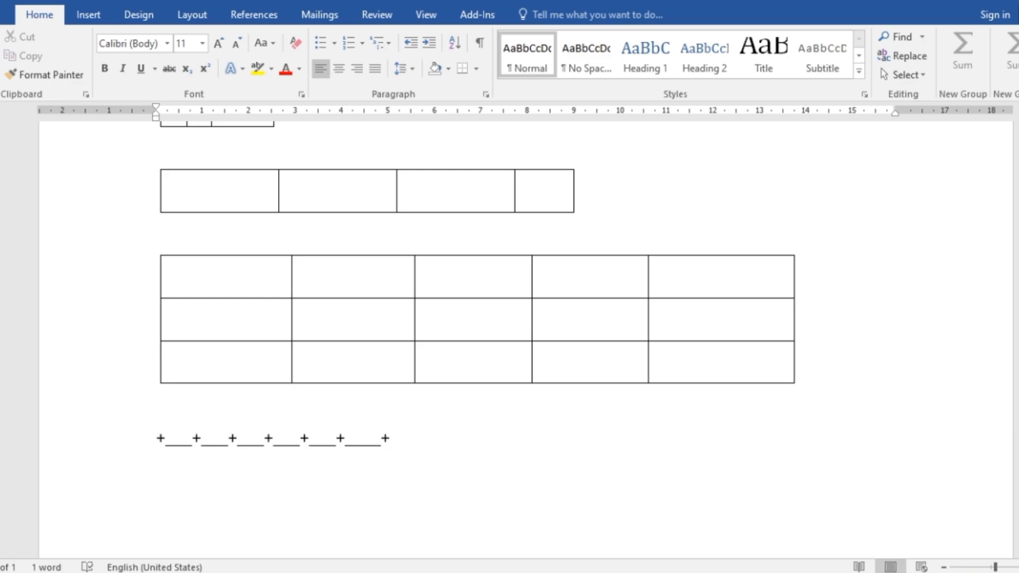
{"action": "key", "text": "Return"}
Below the six-column table, create a one-row, four-column table from the line +==+==+==+==+ of plus and equals signs
{"action": "scroll", "coordinate": [387, 409], "scroll_direction": "down", "scroll_amount": 3}
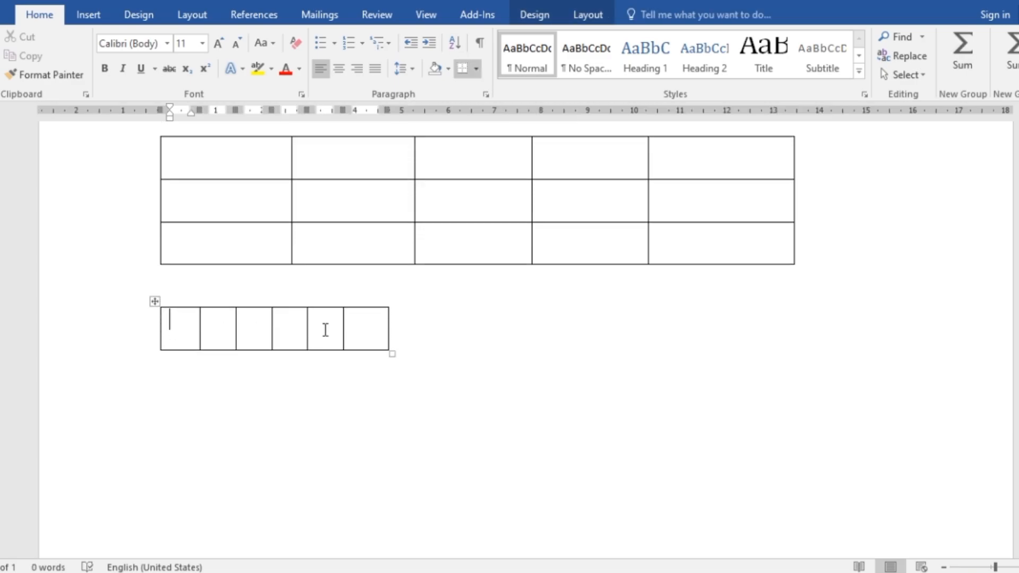
{"action": "scroll", "coordinate": [234, 366], "scroll_direction": "down", "scroll_amount": 2}
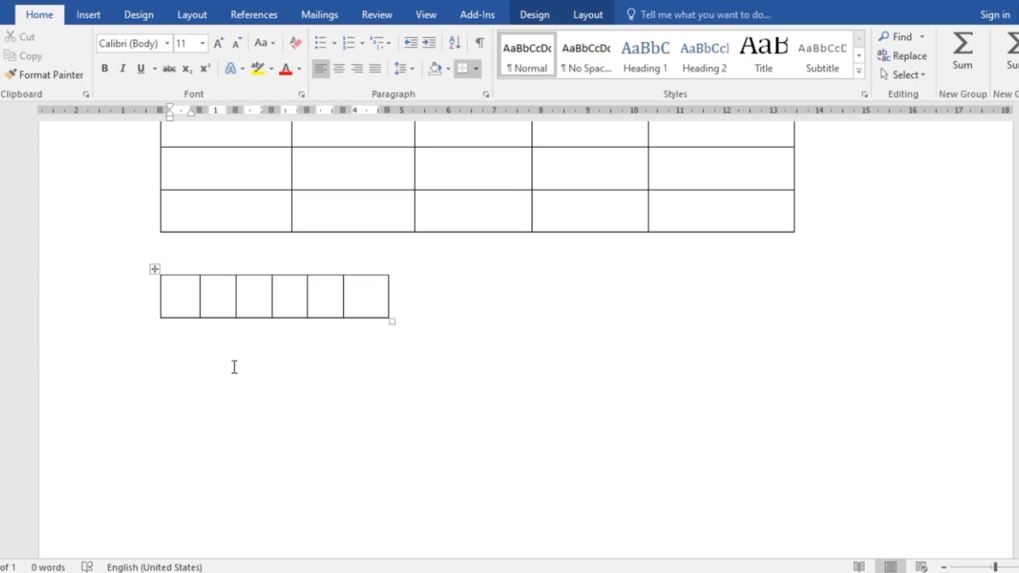
{"action": "left_click", "coordinate": [189, 335]}
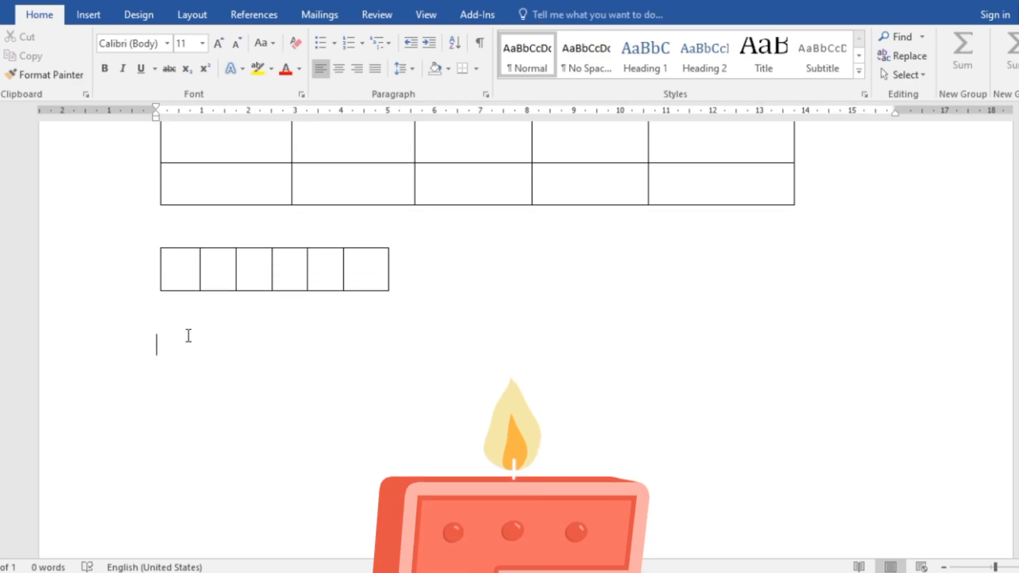
{"action": "type", "text": "+"}
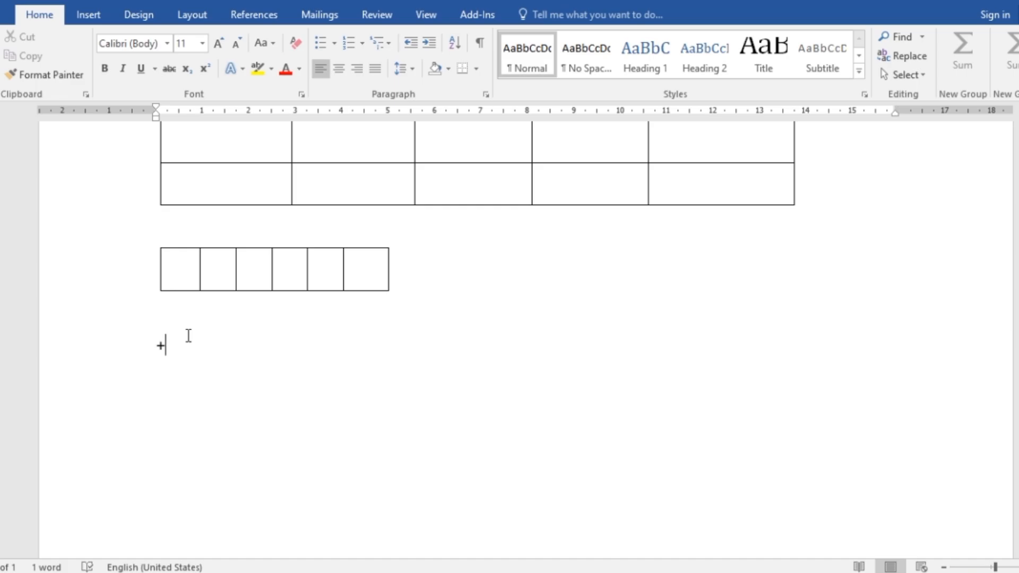
{"action": "type", "text": "=="}
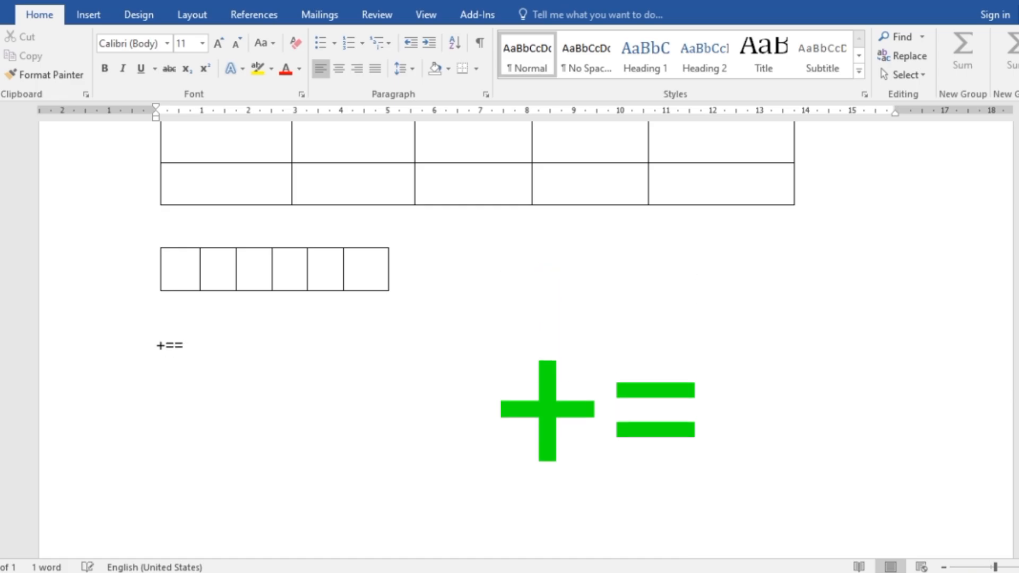
{"action": "type", "text": "+==+==+="}
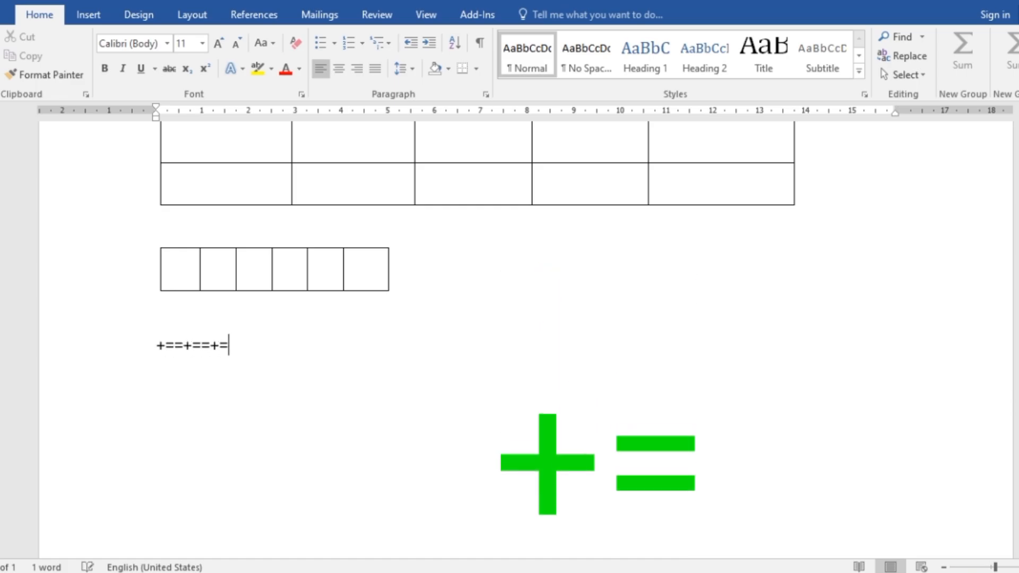
{"action": "type", "text": "=+=="}
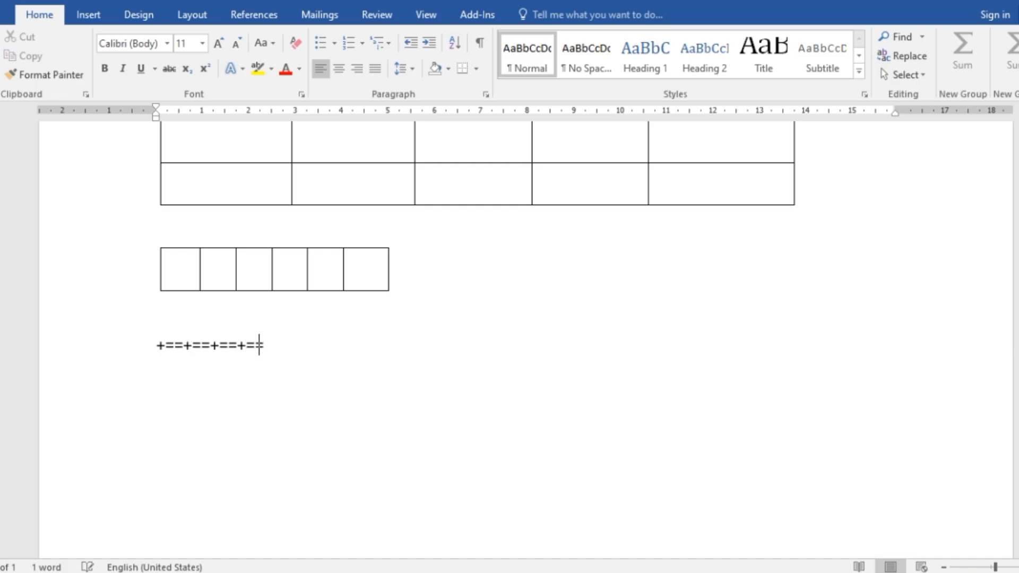
{"action": "type", "text": "+"}
{"action": "key", "text": "Return"}
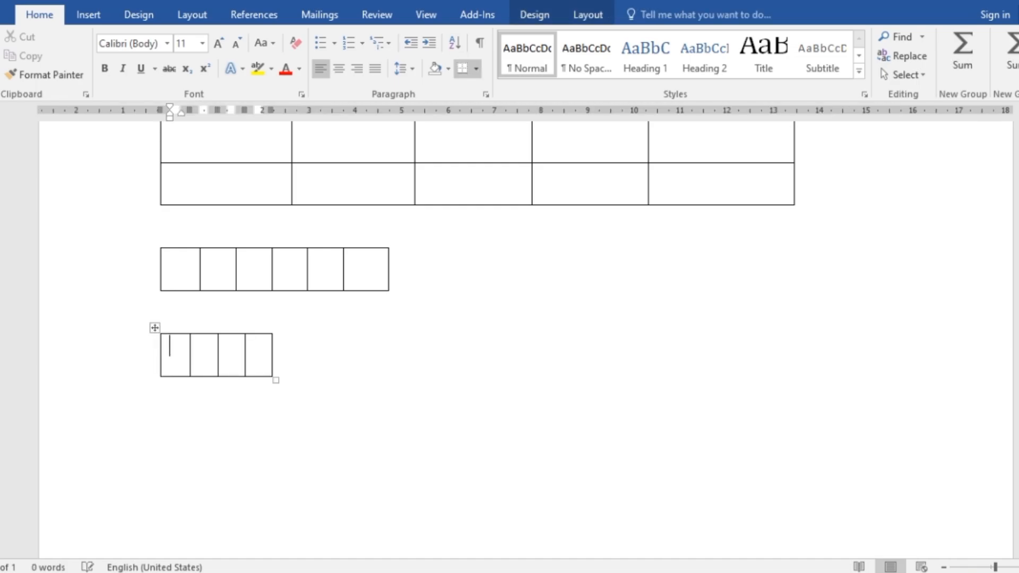
Below the four-column table made with equals signs, create a one-row, two-column table with a wider first column from the line +=======+==+
{"action": "scroll", "coordinate": [269, 361], "scroll_direction": "down", "scroll_amount": 2}
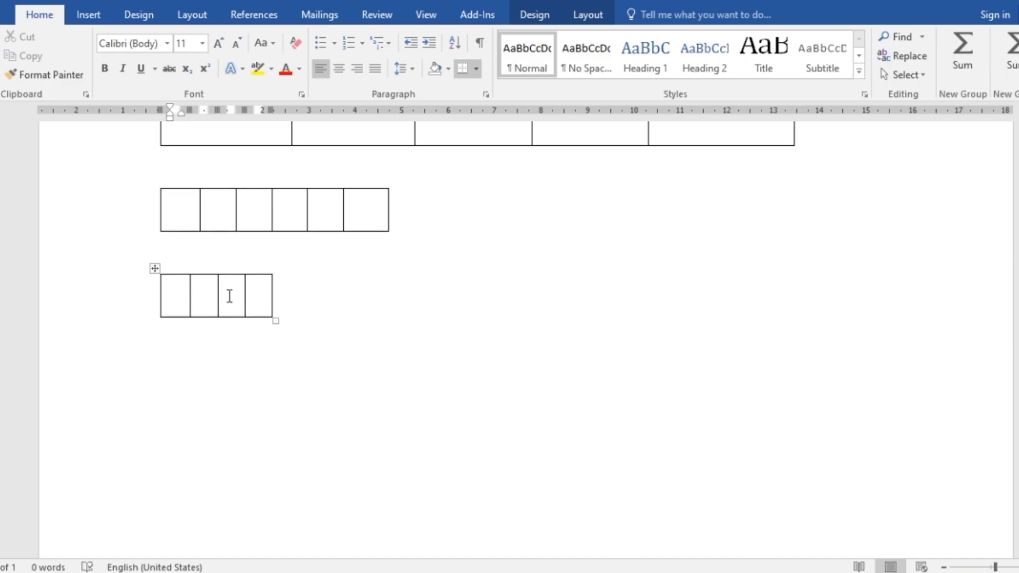
{"action": "scroll", "coordinate": [229, 296], "scroll_direction": "down", "scroll_amount": 2}
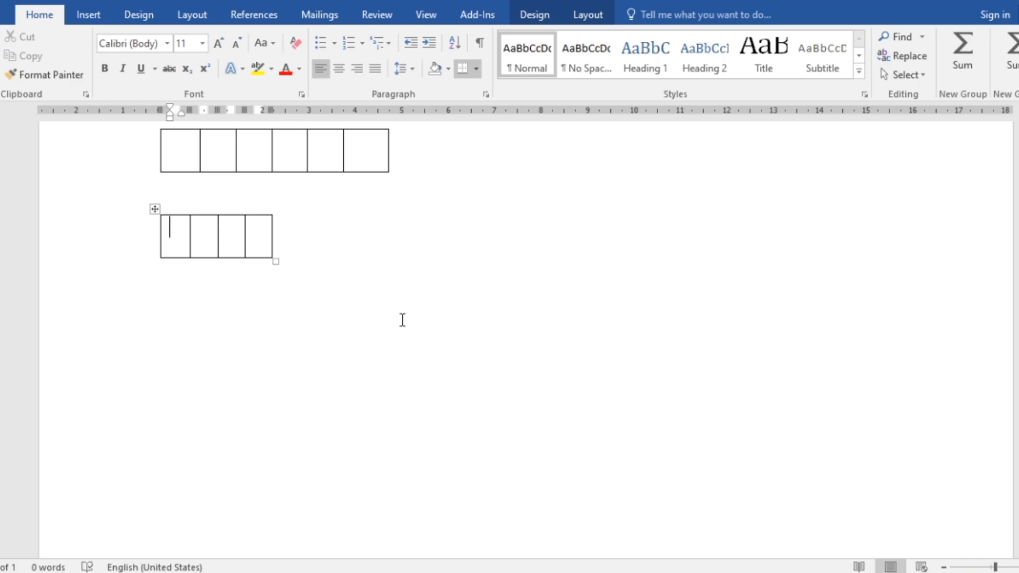
{"action": "left_click", "coordinate": [185, 319]}
{"action": "key", "text": "Return"}
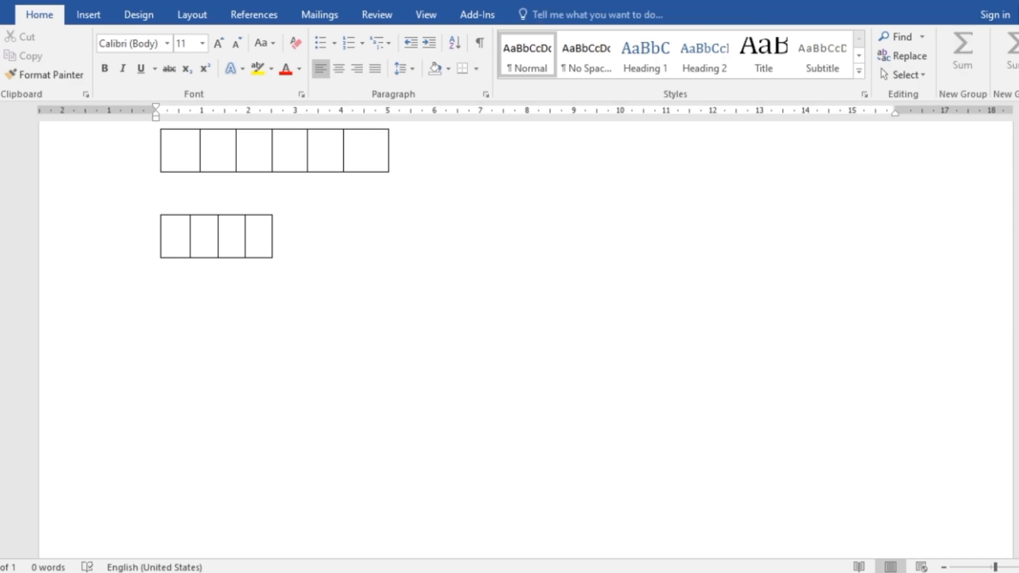
{"action": "type", "text": "++"}
{"action": "key", "text": "BackSpace"}
{"action": "type", "text": "======="}
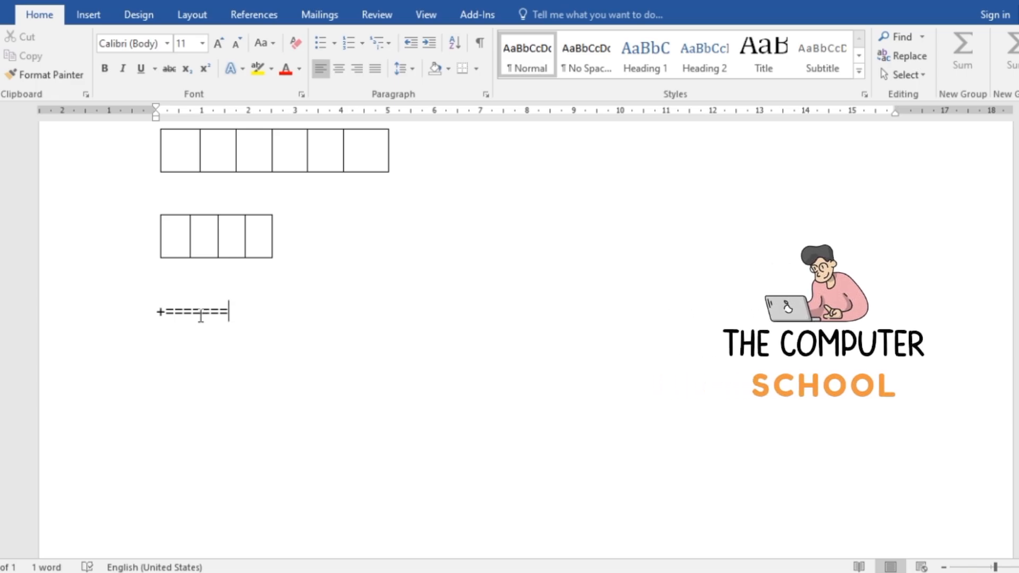
{"action": "left_click_drag", "start_coordinate": [192, 313], "coordinate": [219, 313]}
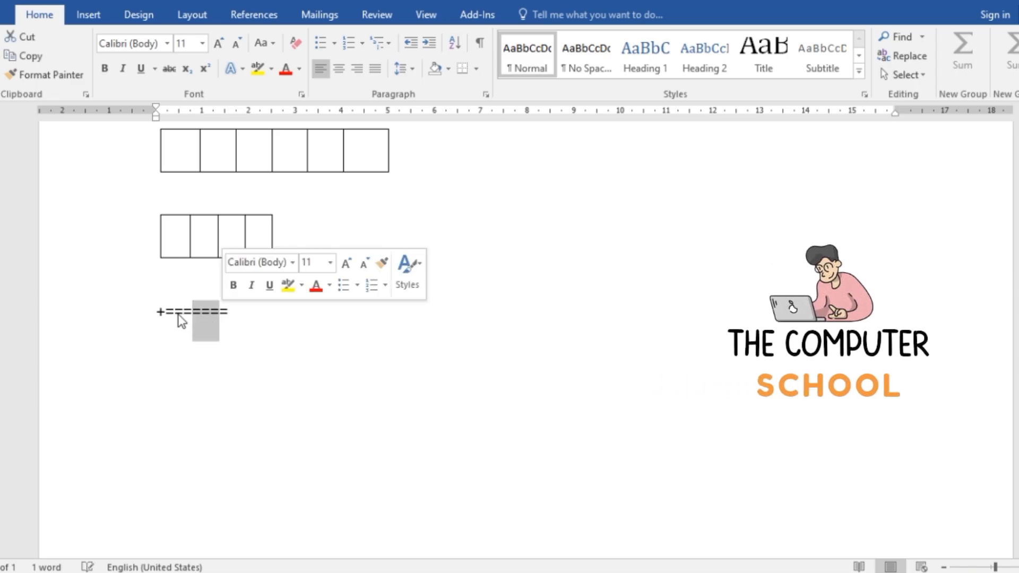
{"action": "left_click", "coordinate": [248, 317]}
{"action": "type", "text": "+"}
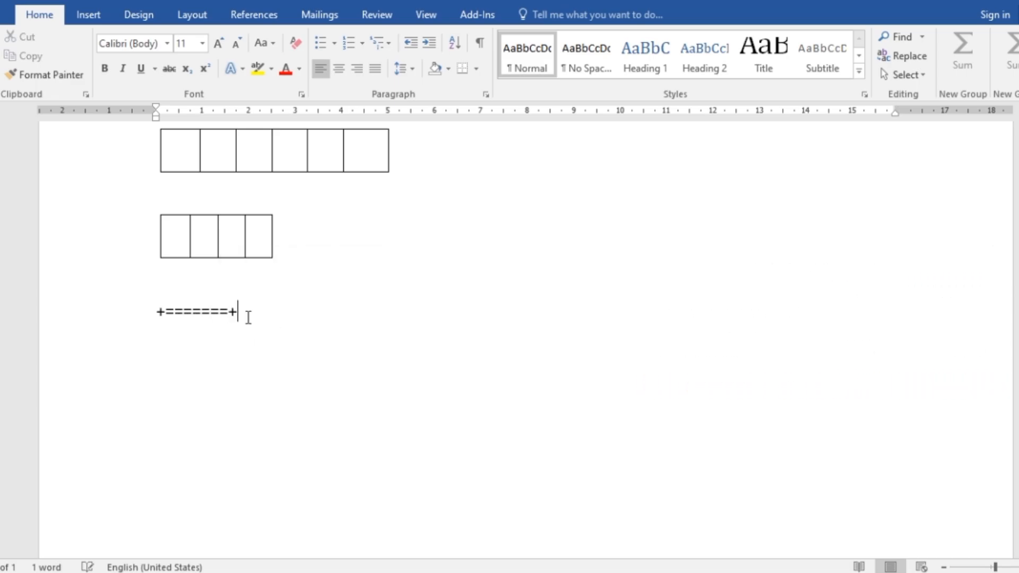
{"action": "type", "text": "==+"}
{"action": "key", "text": "Return"}
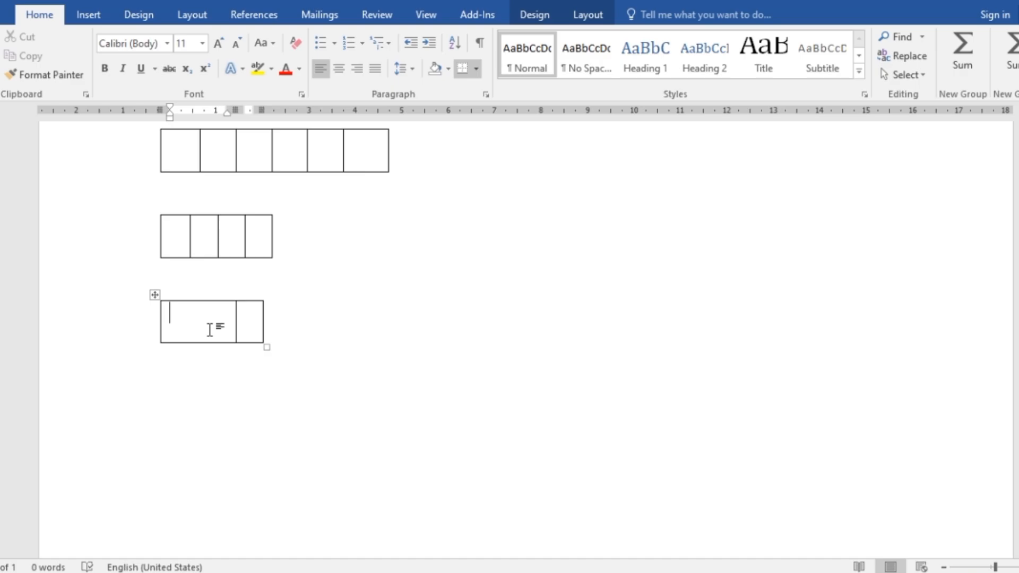
{"action": "scroll", "coordinate": [429, 319], "scroll_direction": "up", "scroll_amount": 3}
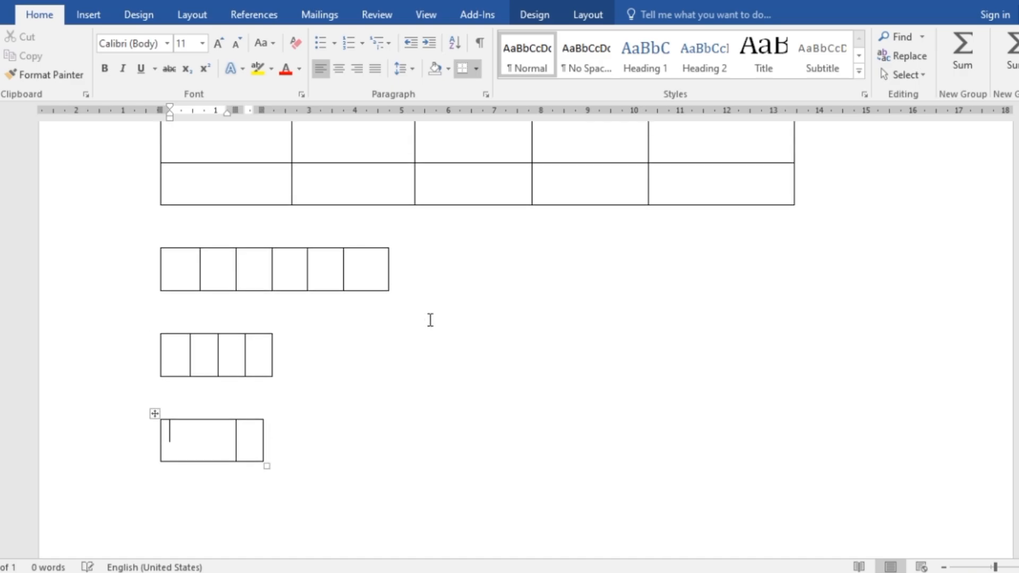
{"action": "scroll", "coordinate": [430, 320], "scroll_direction": "up", "scroll_amount": 6}
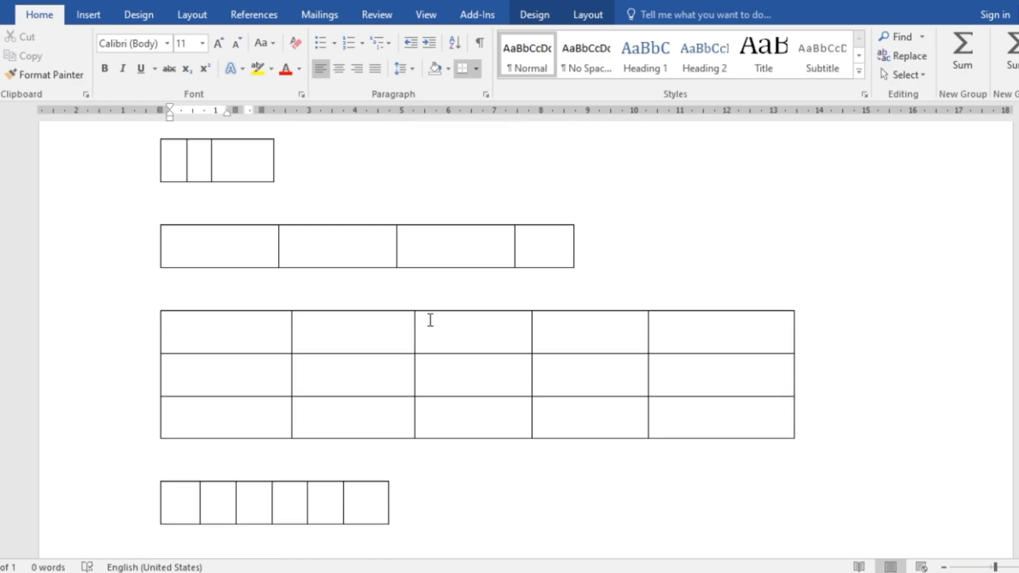
{"action": "scroll", "coordinate": [430, 320], "scroll_direction": "up", "scroll_amount": 1}
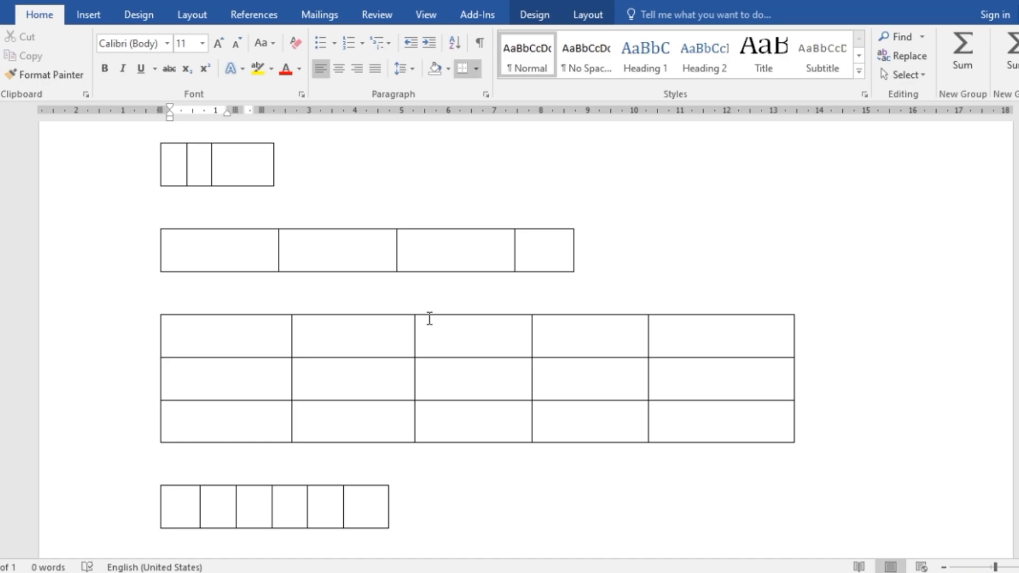
{"action": "scroll", "coordinate": [429, 319], "scroll_direction": "down", "scroll_amount": 3}
{"action": "scroll", "coordinate": [429, 319], "scroll_direction": "down", "scroll_amount": 3}
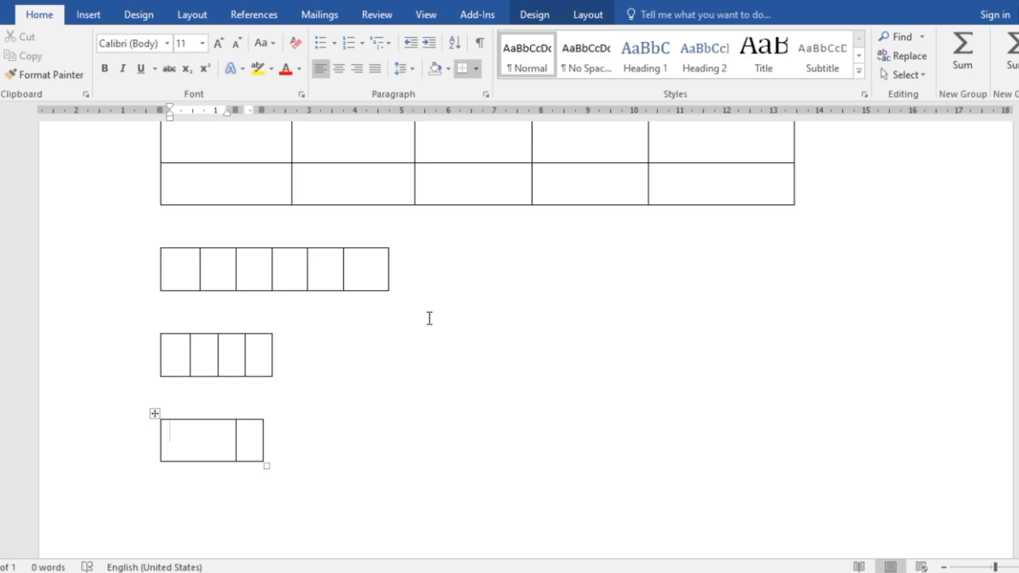